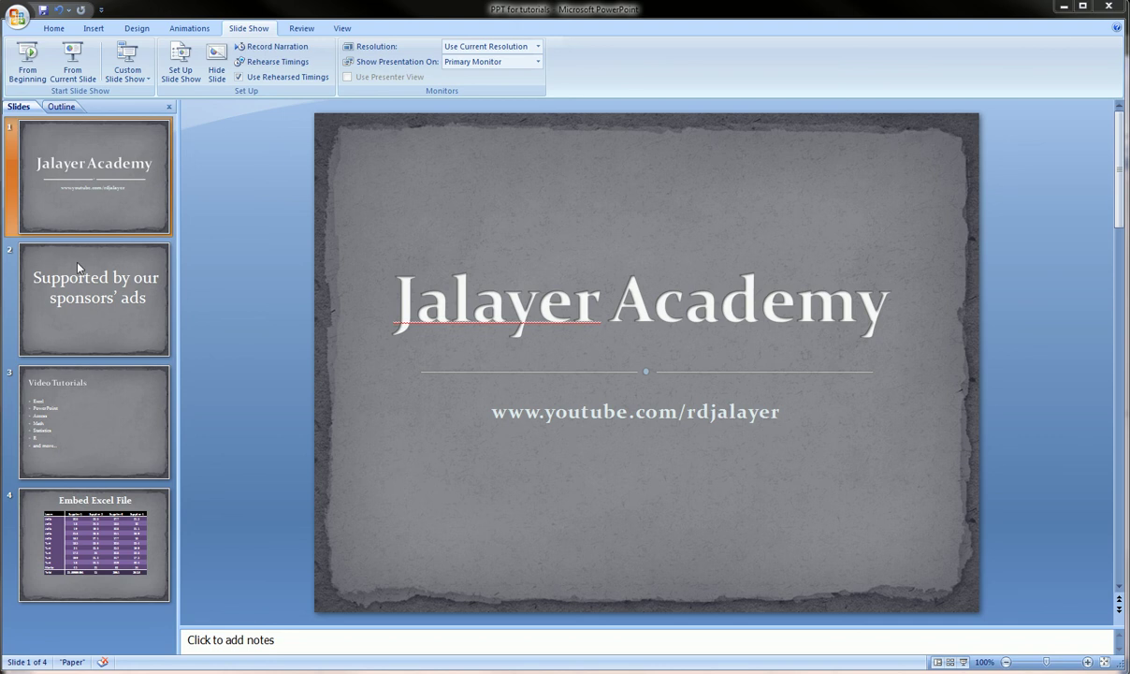
Browse through the four slides and come back to the title slide
click(132, 415)
click(128, 512)
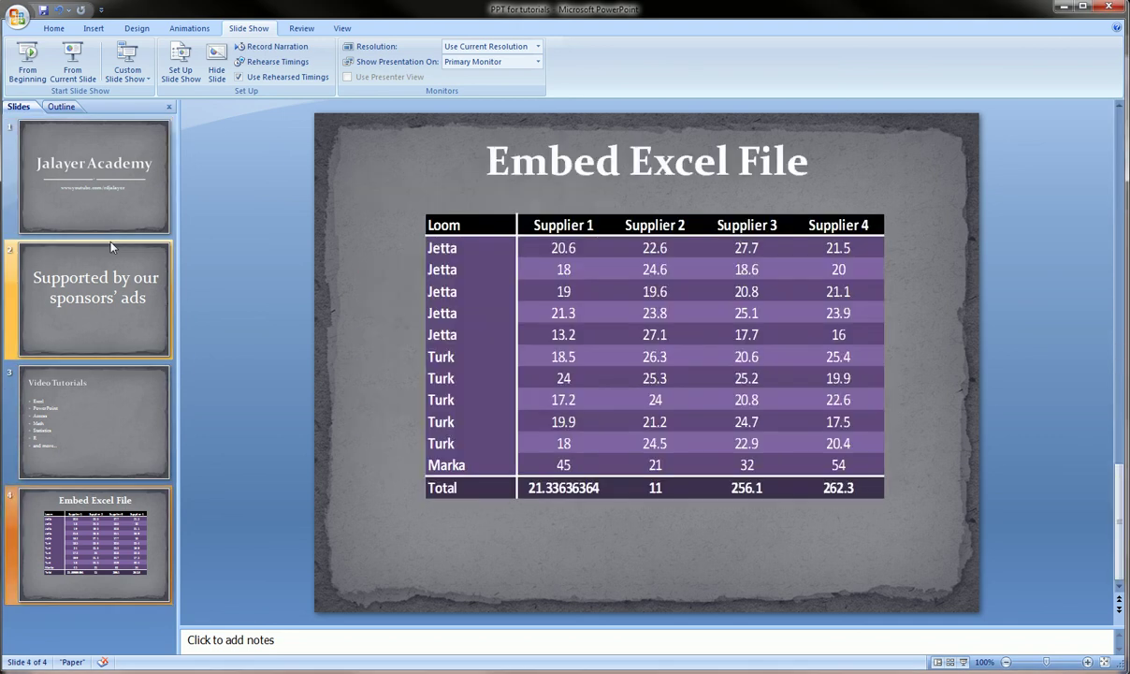
click(120, 281)
click(116, 441)
click(116, 524)
click(103, 183)
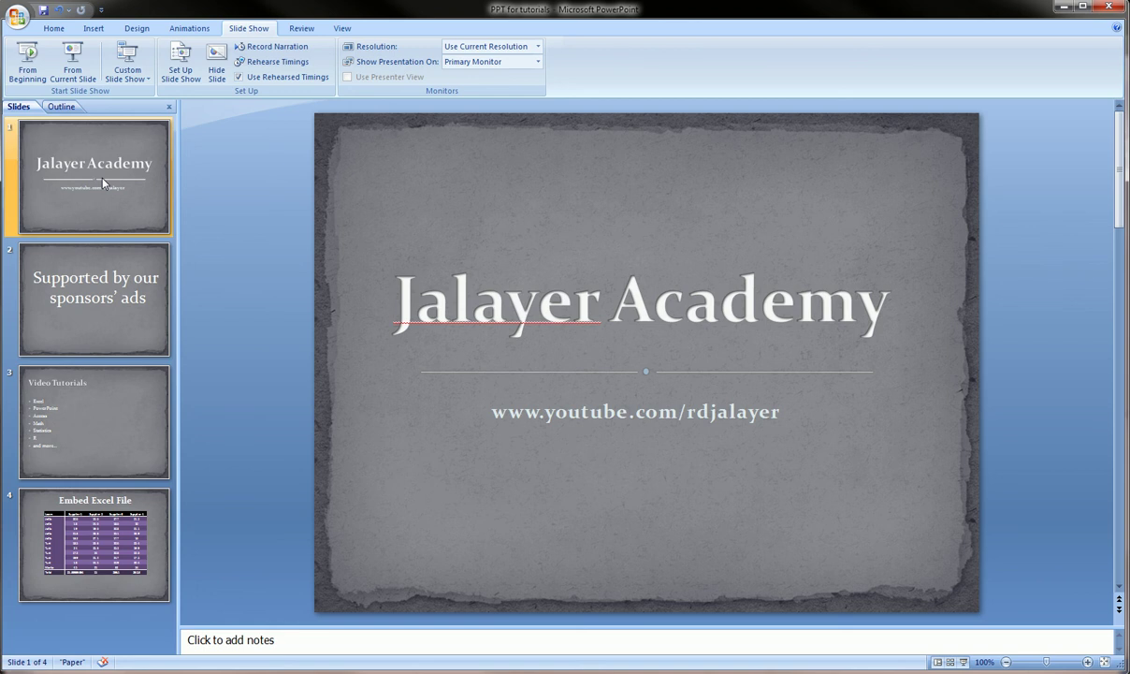
Select the title slide and bring up the narration recording settings on the Slide Show tab
click(103, 183)
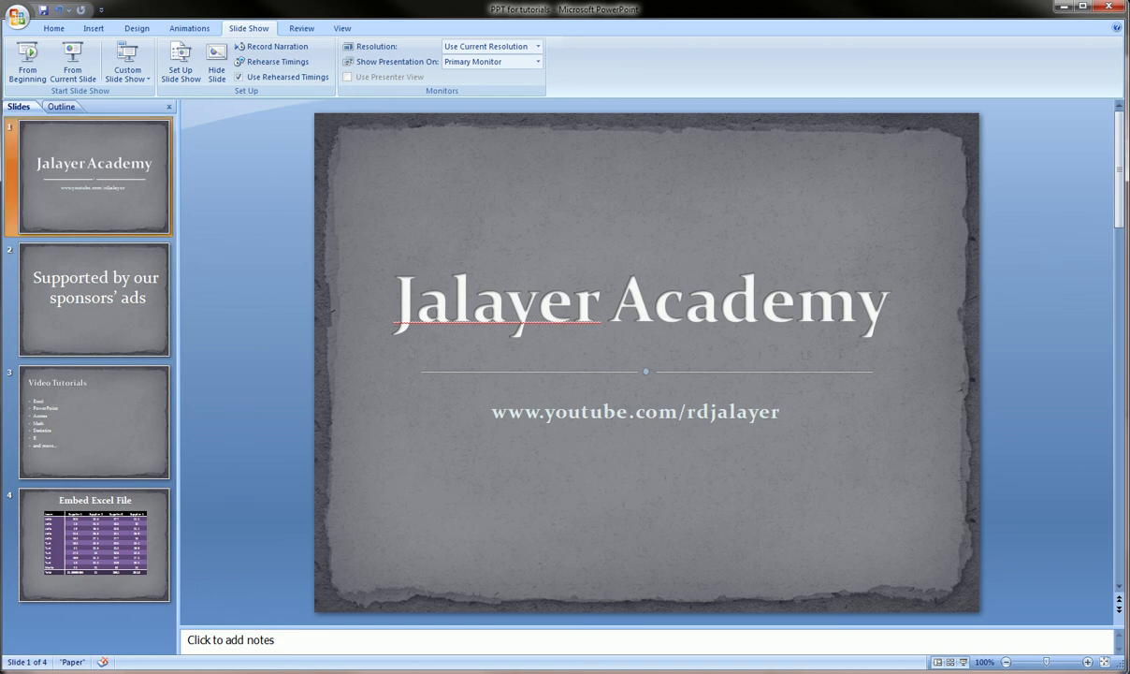
mouse_move(204, 23)
mouse_down()
mouse_move(288, 20)
mouse_move(283, 44)
mouse_move(211, 28)
mouse_up()
mouse_move(236, 101)
mouse_down()
mouse_move(225, 37)
mouse_move(281, 23)
mouse_move(332, 74)
mouse_move(307, 106)
mouse_move(236, 111)
mouse_up()
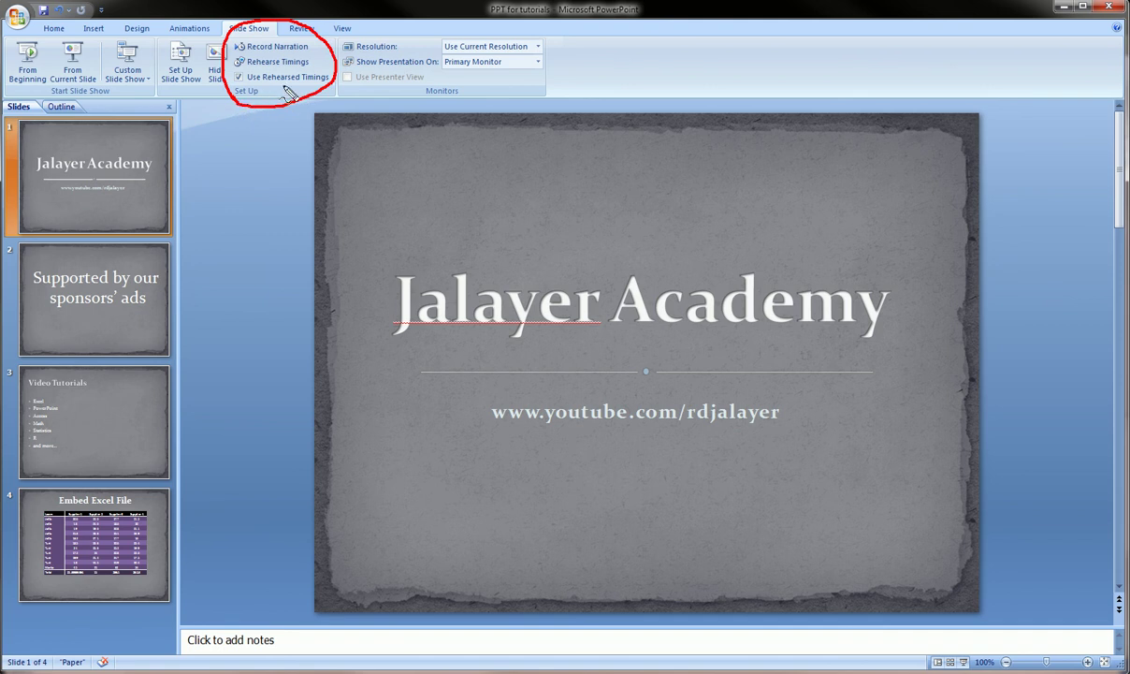
key(Escape)
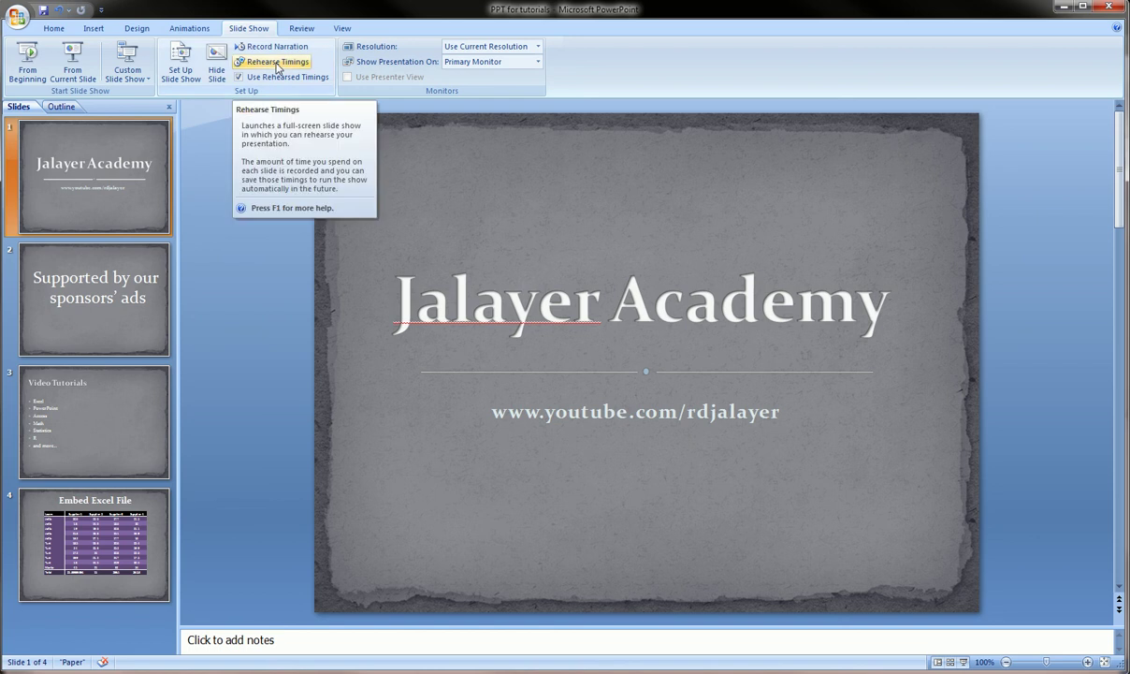
click(274, 45)
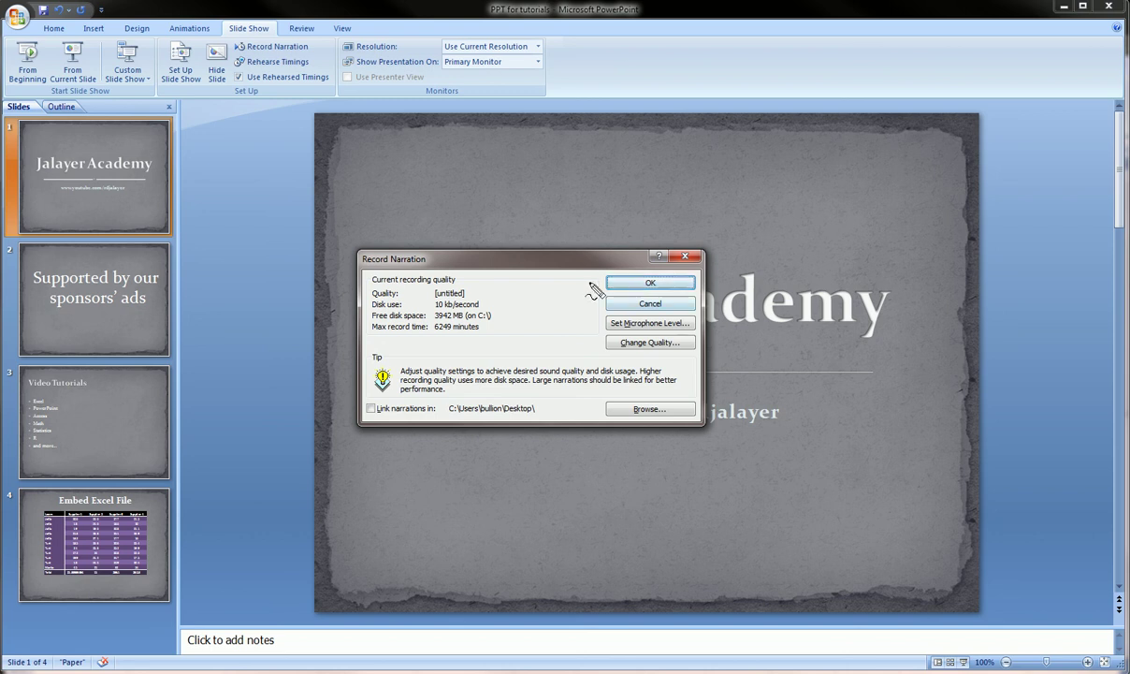
mouse_move(591, 279)
mouse_down()
mouse_move(701, 269)
mouse_move(617, 297)
mouse_move(569, 273)
mouse_move(595, 272)
mouse_up()
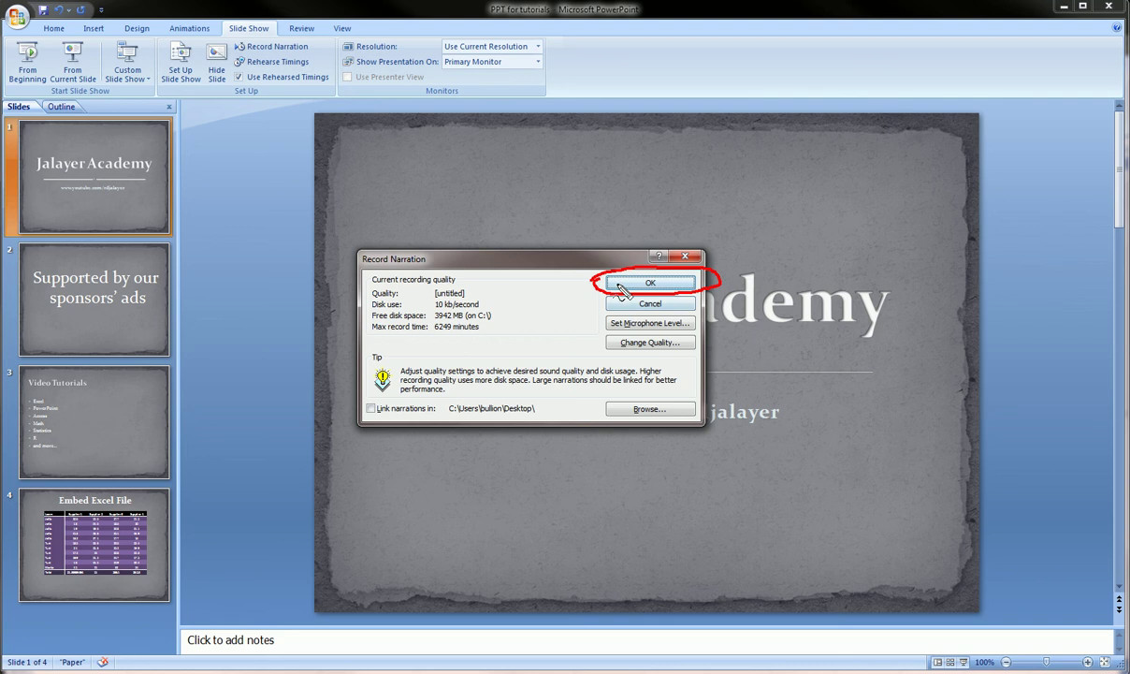
mouse_move(599, 320)
mouse_down()
mouse_move(704, 327)
mouse_move(592, 318)
mouse_up()
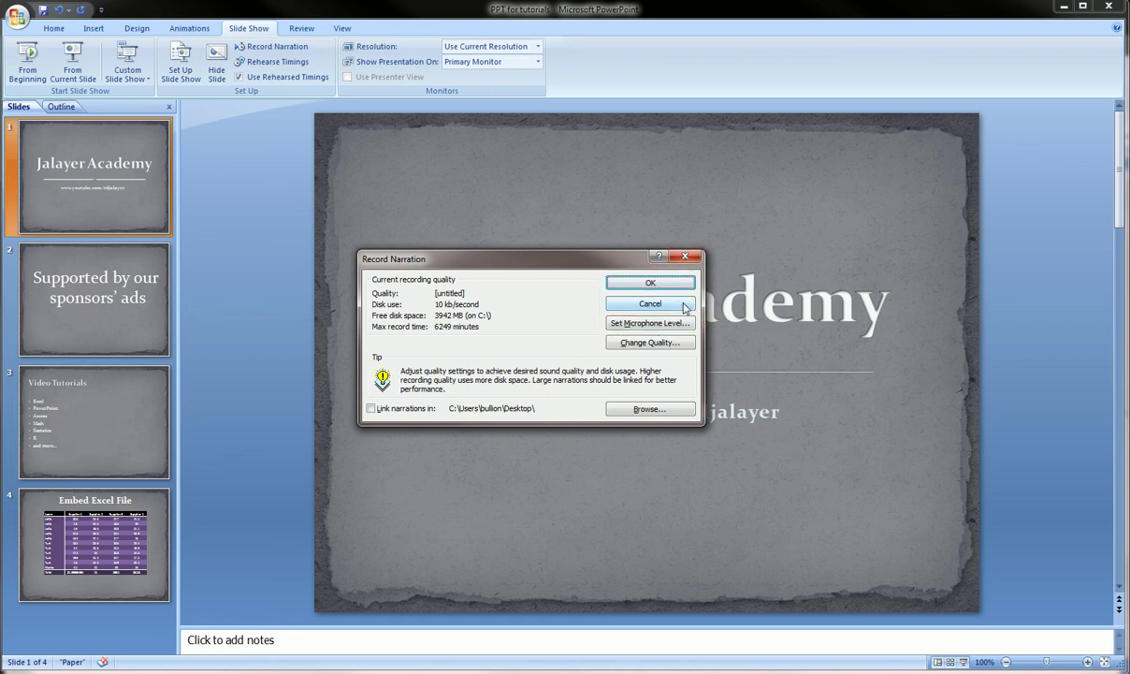
Cancel the Record Narration dialog without recording, back to the title slide in the editor
click(650, 283)
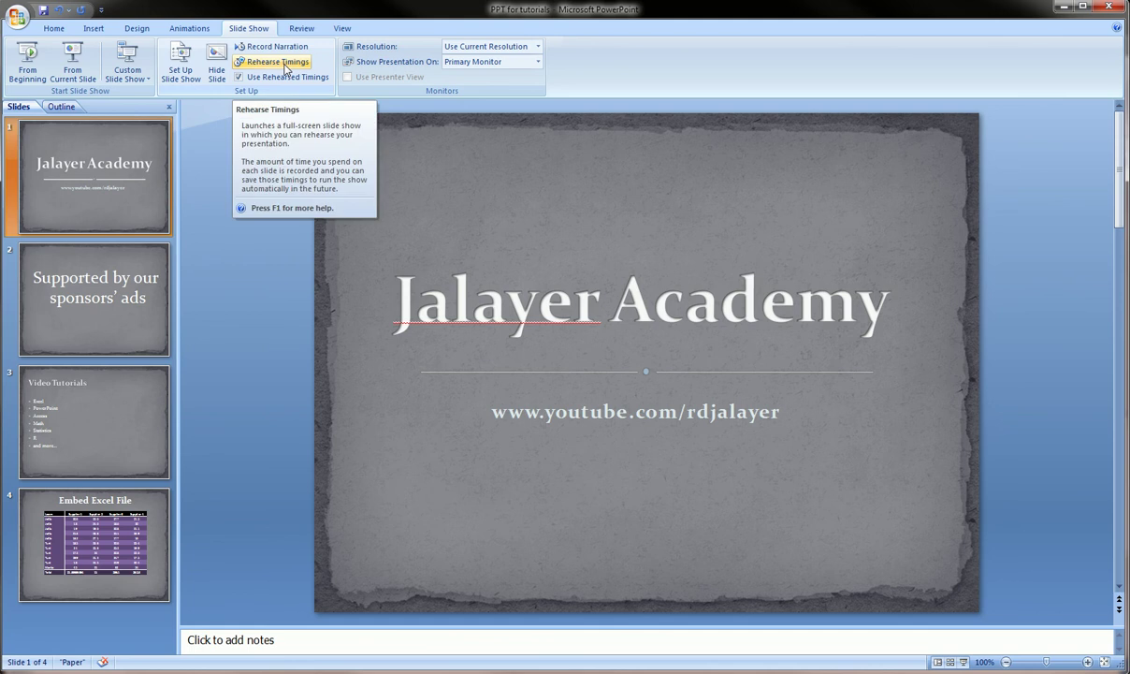
mouse_move(221, 61)
mouse_down()
mouse_move(298, 46)
mouse_move(224, 79)
mouse_move(247, 66)
mouse_up()
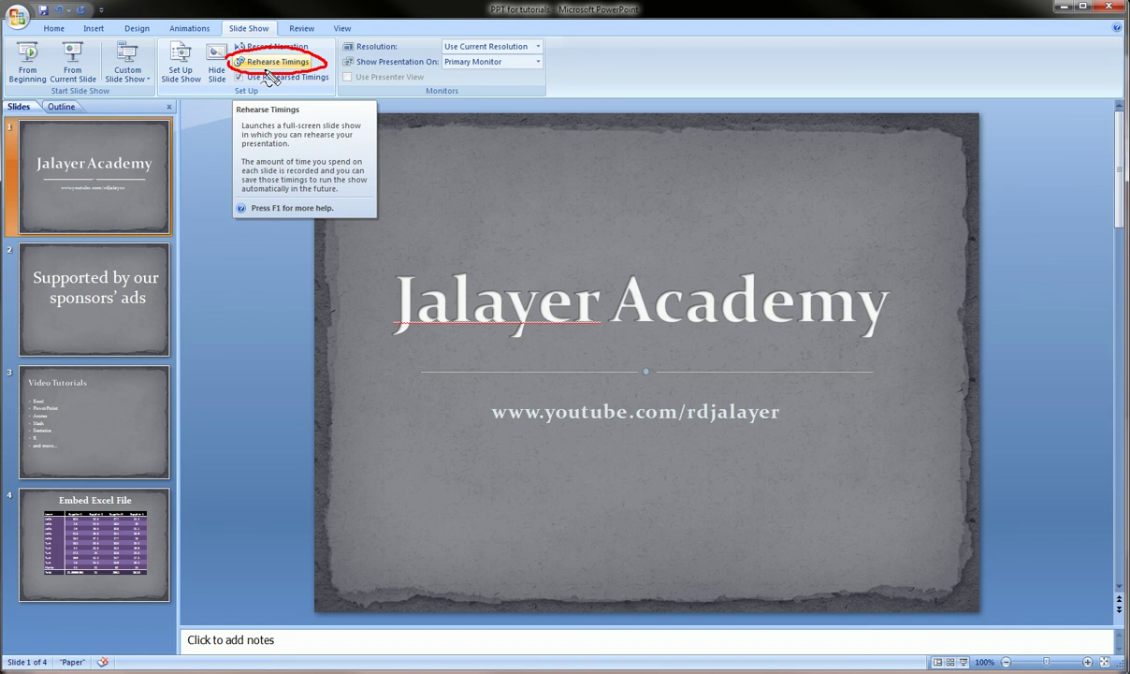
mouse_move(1023, 39)
mouse_down()
mouse_move(1046, 28)
mouse_move(1084, 62)
mouse_move(1018, 36)
mouse_up()
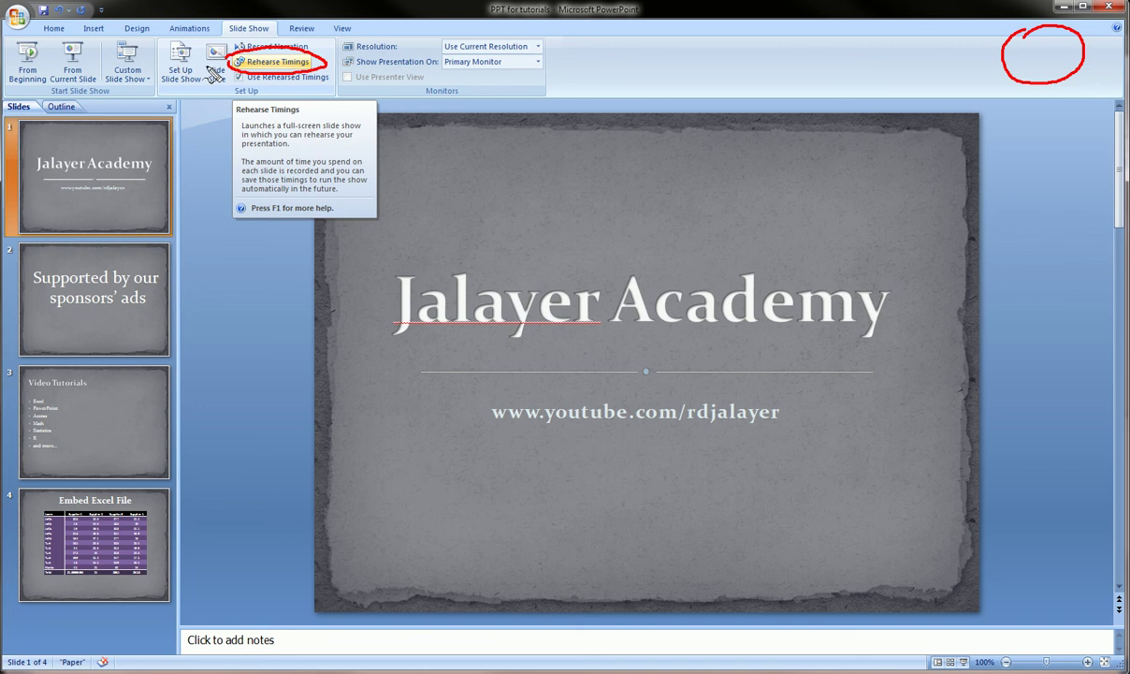
key(Escape)
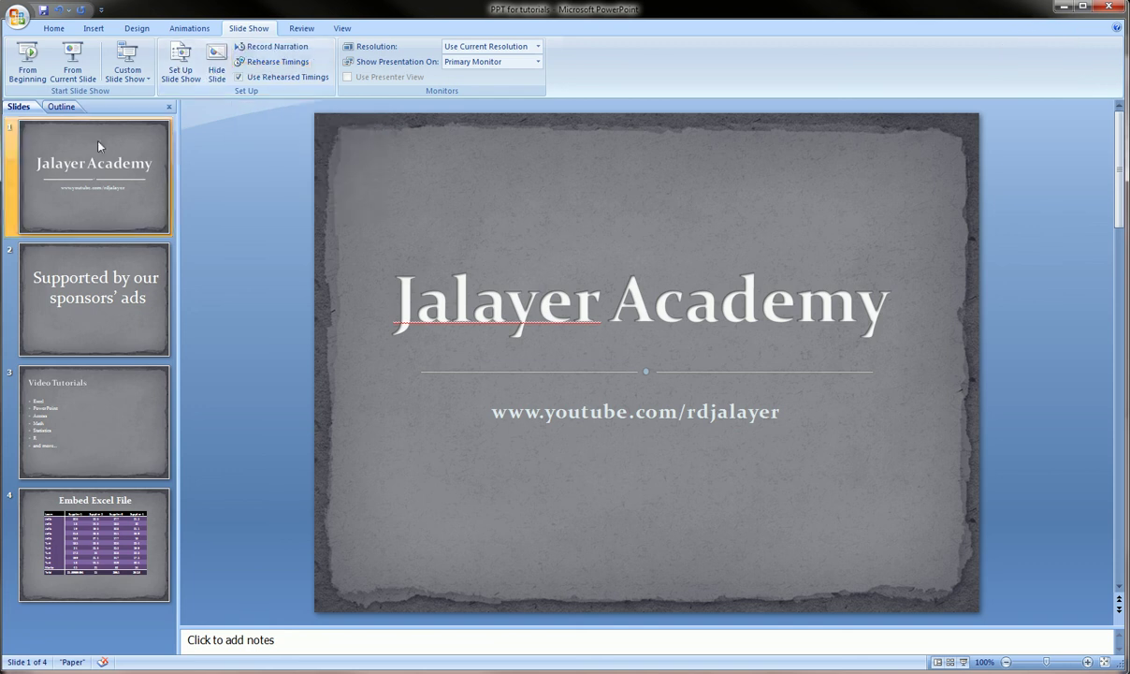
Start Rehearse Timings and set Show Presentation On to Monitor 2 Generic PnP Monitor
click(286, 64)
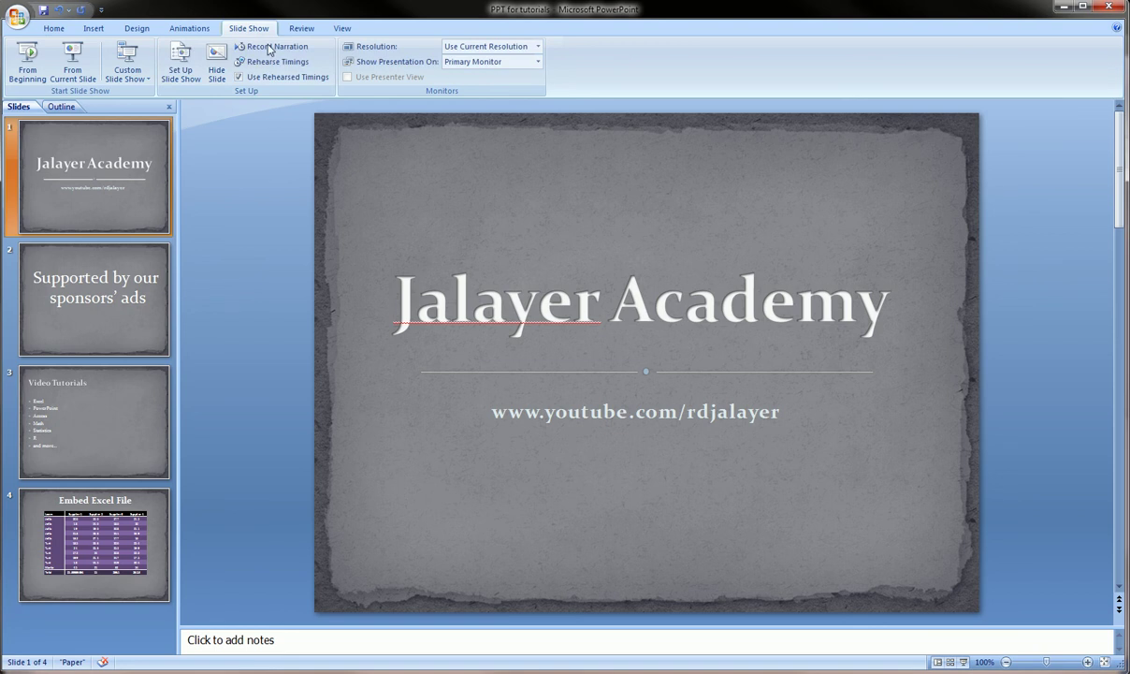
click(537, 62)
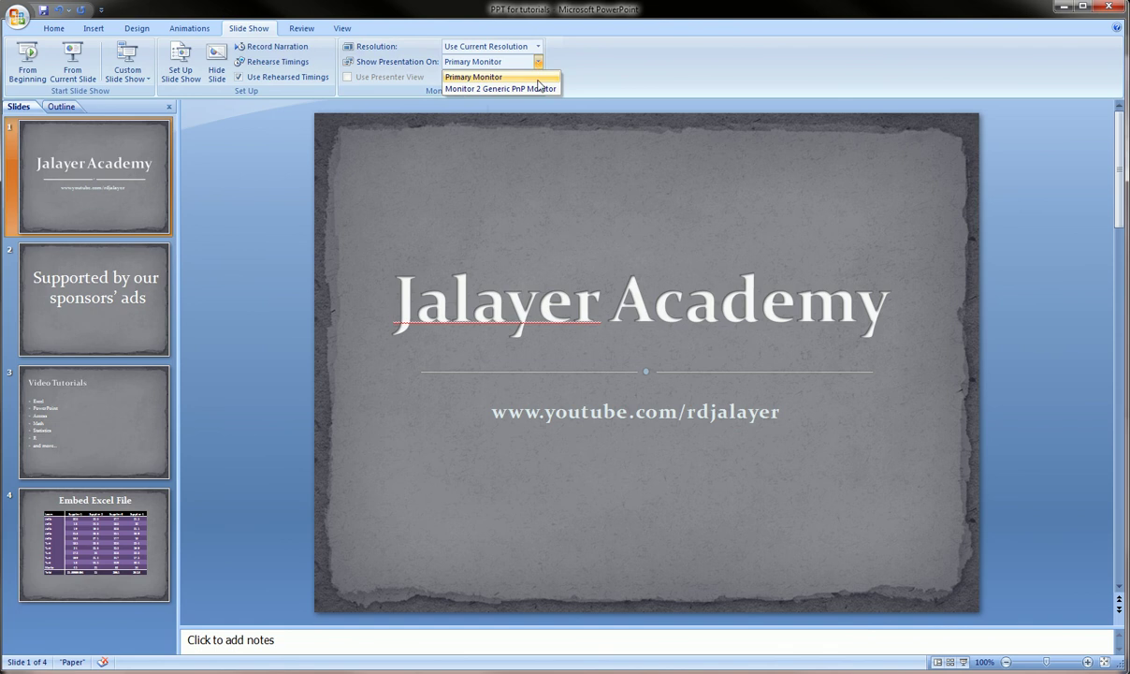
click(510, 88)
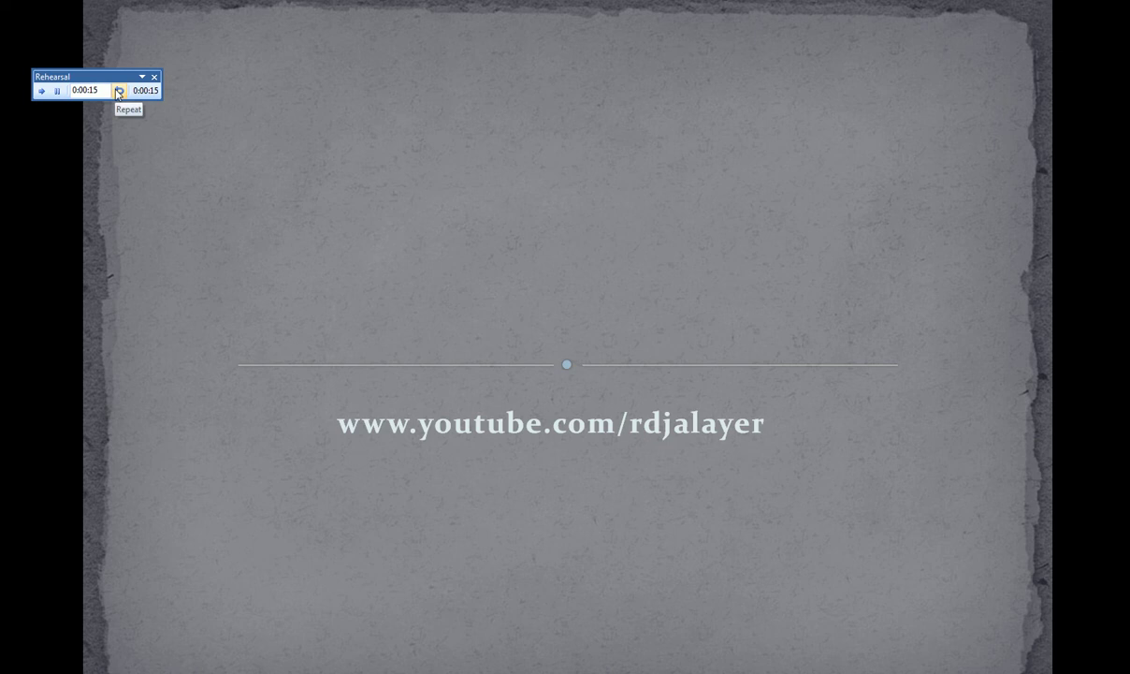
Restart the title slide's rehearsal clock with Repeat
click(119, 92)
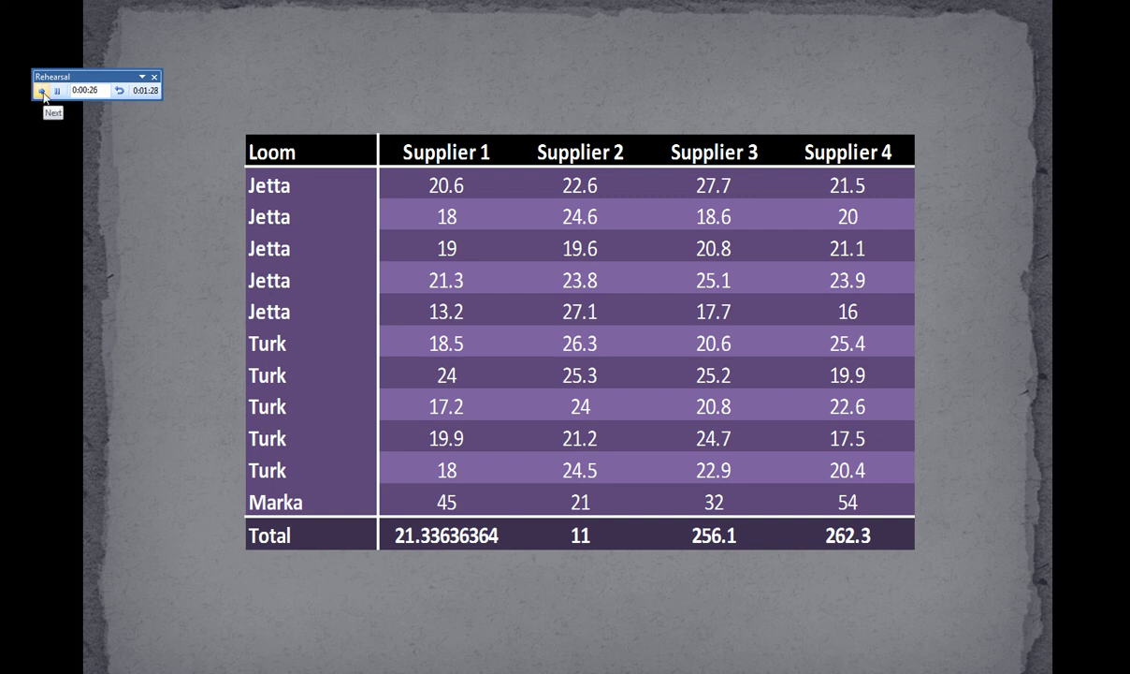
Advance the rehearsal to bring in the Embed Excel File title
click(43, 92)
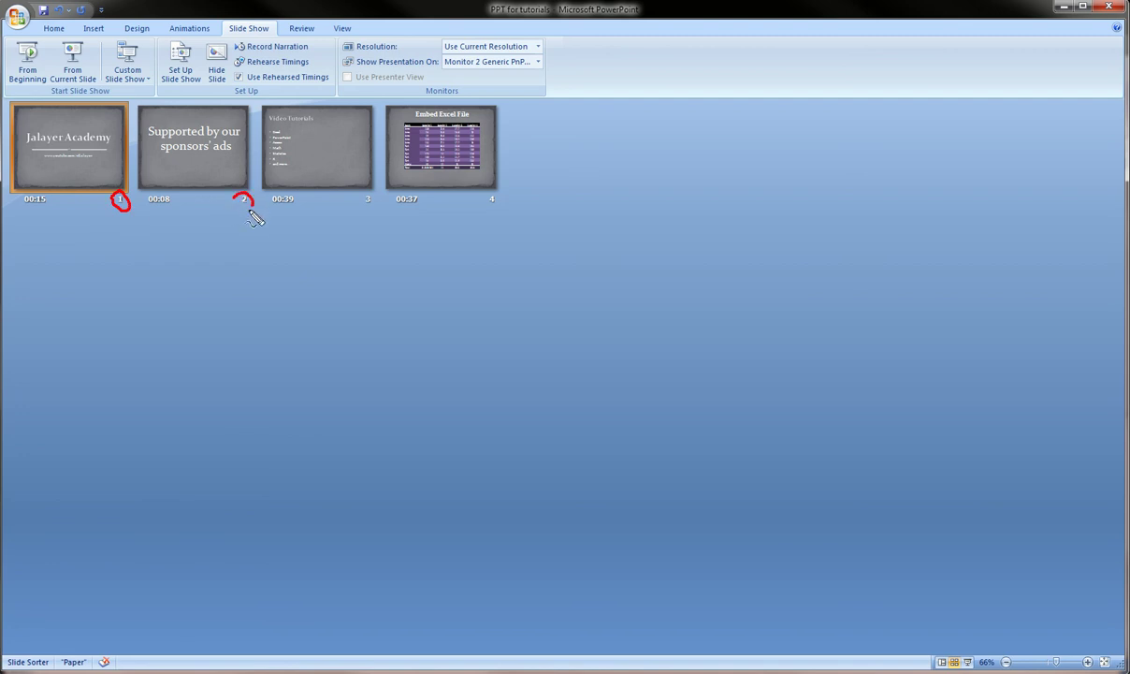
Zoom the Slide Sorter thumbnails to 100% so each slide's timing is readable
mouse_move(355, 205)
mouse_down()
mouse_move(373, 202)
mouse_move(348, 203)
mouse_move(346, 190)
mouse_up()
mouse_move(470, 197)
mouse_down()
mouse_move(499, 218)
mouse_move(456, 178)
mouse_up()
mouse_move(61, 190)
mouse_down()
mouse_move(14, 194)
mouse_move(51, 213)
mouse_move(61, 193)
mouse_up()
mouse_move(181, 187)
mouse_down()
mouse_move(189, 197)
mouse_move(144, 210)
mouse_move(145, 186)
mouse_up()
mouse_move(264, 198)
mouse_down()
mouse_move(293, 192)
mouse_move(245, 201)
mouse_move(257, 187)
mouse_up()
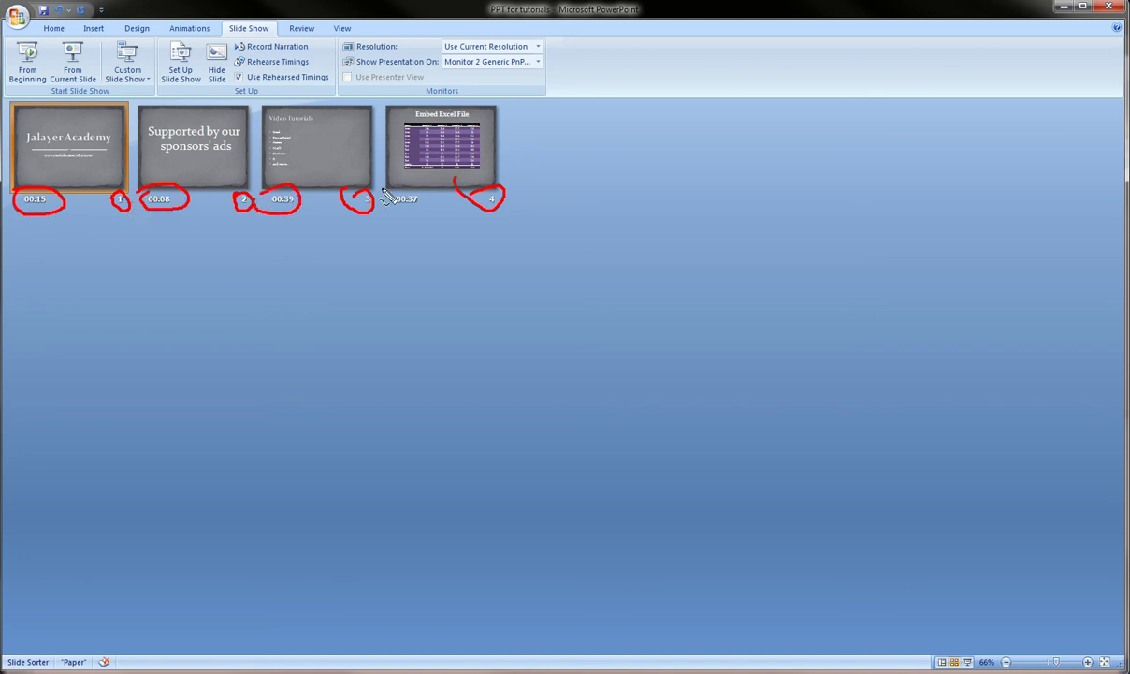
mouse_move(381, 188)
mouse_down()
mouse_move(428, 227)
mouse_move(382, 193)
mouse_up()
drag(416, 234, 417, 294)
drag(405, 235, 422, 234)
mouse_move(393, 116)
mouse_down()
mouse_move(393, 145)
mouse_move(426, 171)
mouse_move(468, 113)
mouse_move(374, 136)
mouse_move(389, 138)
mouse_up()
key(Escape)
ctrl+scroll(546, 274, up, 4)
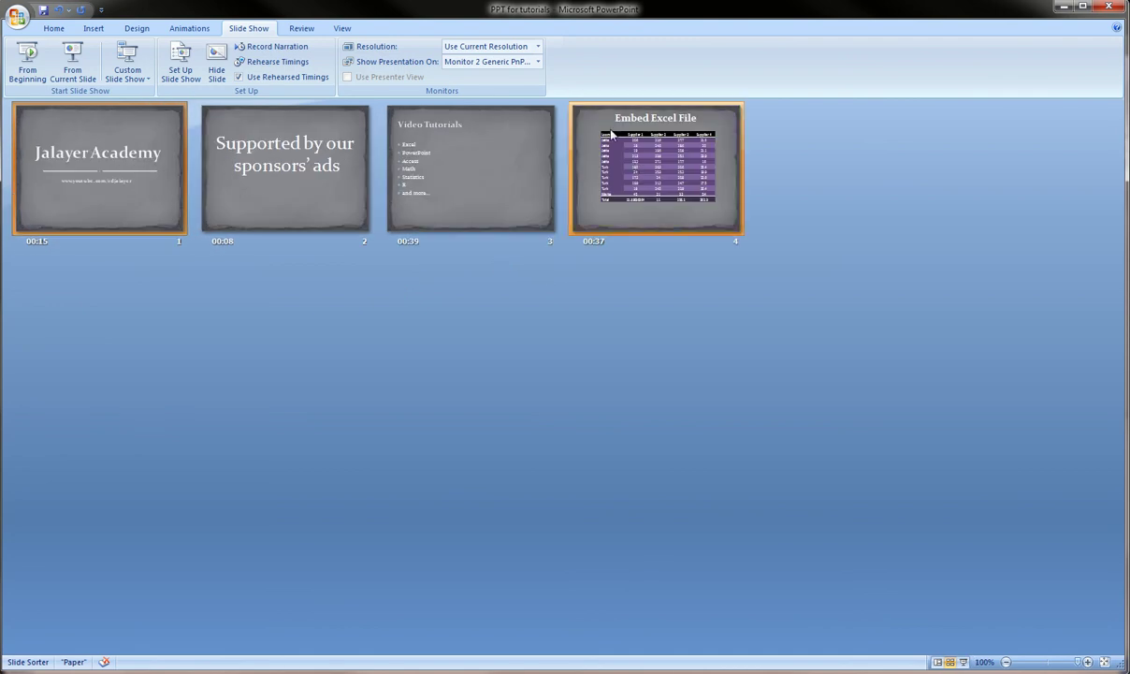
Select the slides one by one to review their saved timings
click(691, 113)
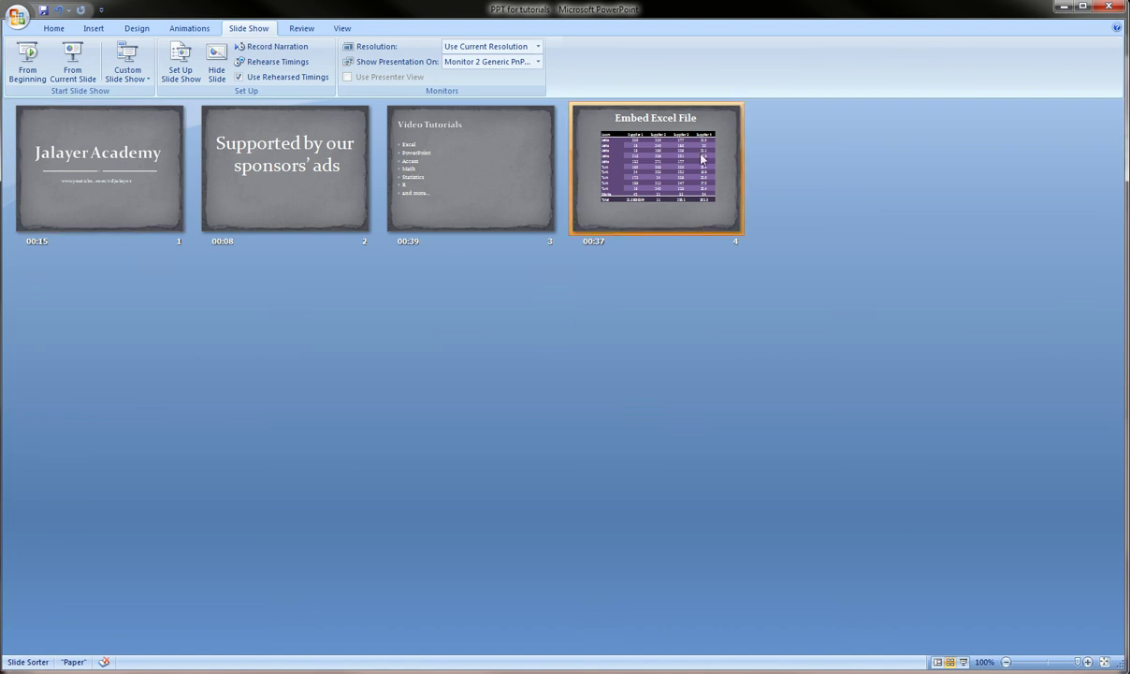
click(734, 297)
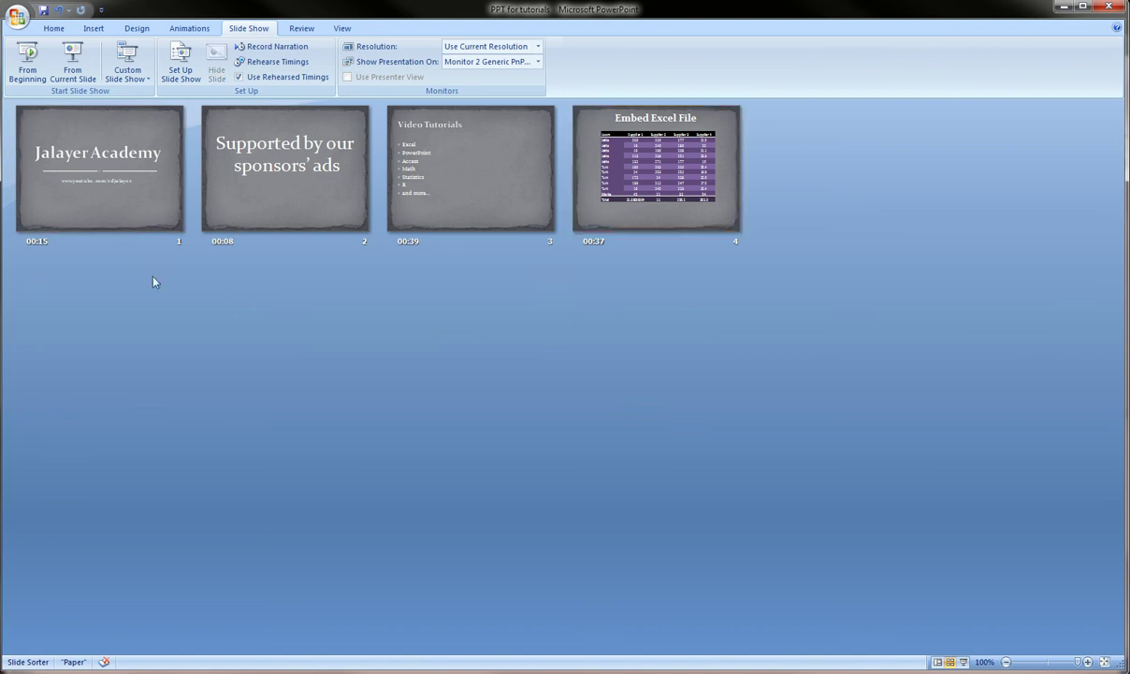
click(663, 174)
click(92, 211)
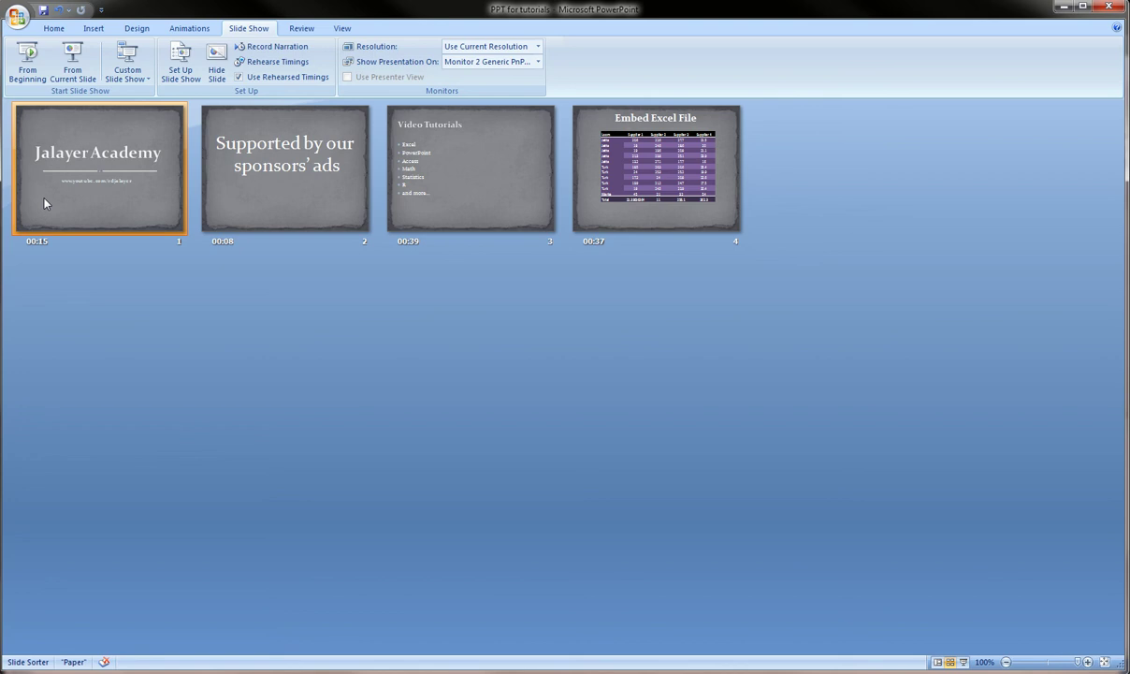
click(281, 173)
click(618, 135)
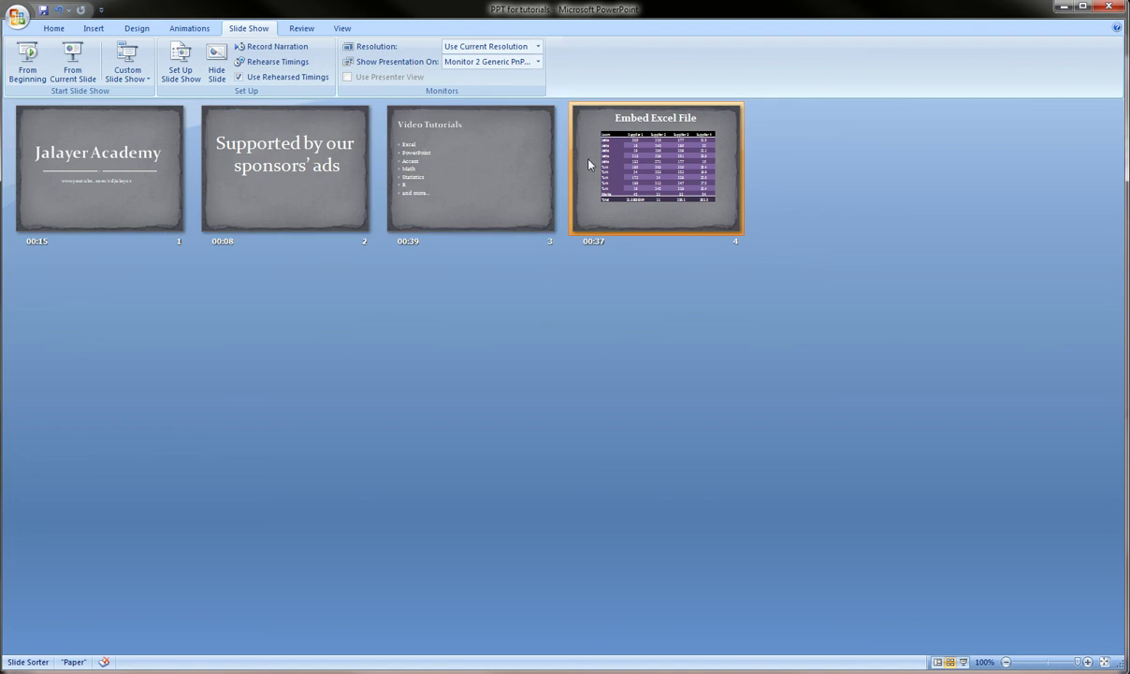
key(ctrl+2)
mouse_move(591, 157)
mouse_down()
mouse_move(665, 114)
mouse_move(731, 197)
mouse_move(578, 154)
mouse_move(605, 150)
mouse_up()
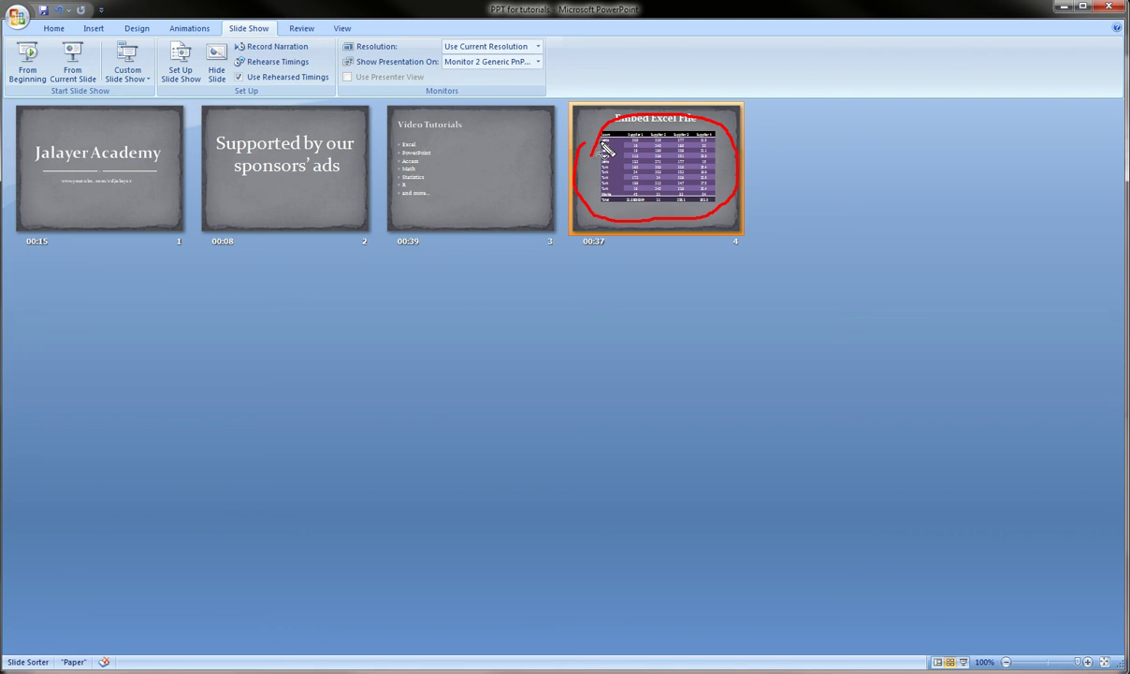
key(Escape)
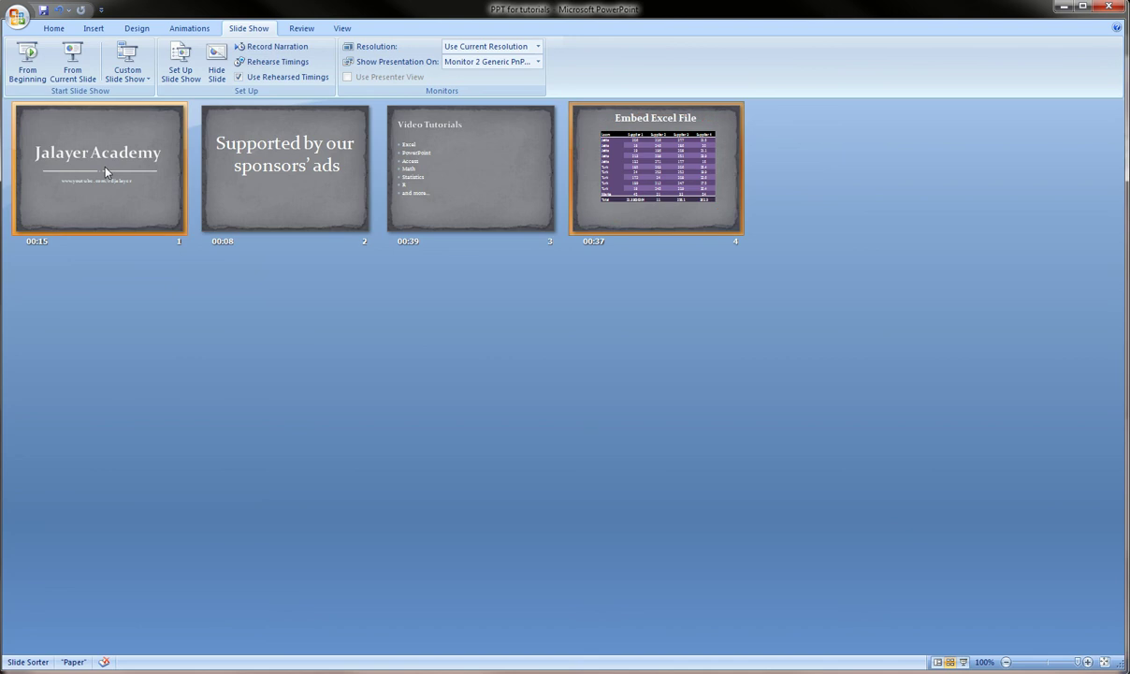
Check the timings 00:15, 00:08, 00:39, 00:37 and preview the title slide's transition
key(ctrl+2)
mouse_move(21, 241)
mouse_down()
mouse_move(37, 231)
mouse_move(63, 264)
mouse_move(18, 236)
mouse_up()
mouse_move(202, 242)
mouse_down()
mouse_move(207, 260)
mouse_move(198, 237)
mouse_up()
mouse_move(385, 242)
mouse_down()
mouse_move(452, 245)
mouse_move(382, 229)
mouse_up()
mouse_move(580, 240)
mouse_down()
mouse_move(581, 256)
mouse_move(567, 236)
mouse_up()
key(Escape)
click(408, 220)
click(134, 210)
click(21, 242)
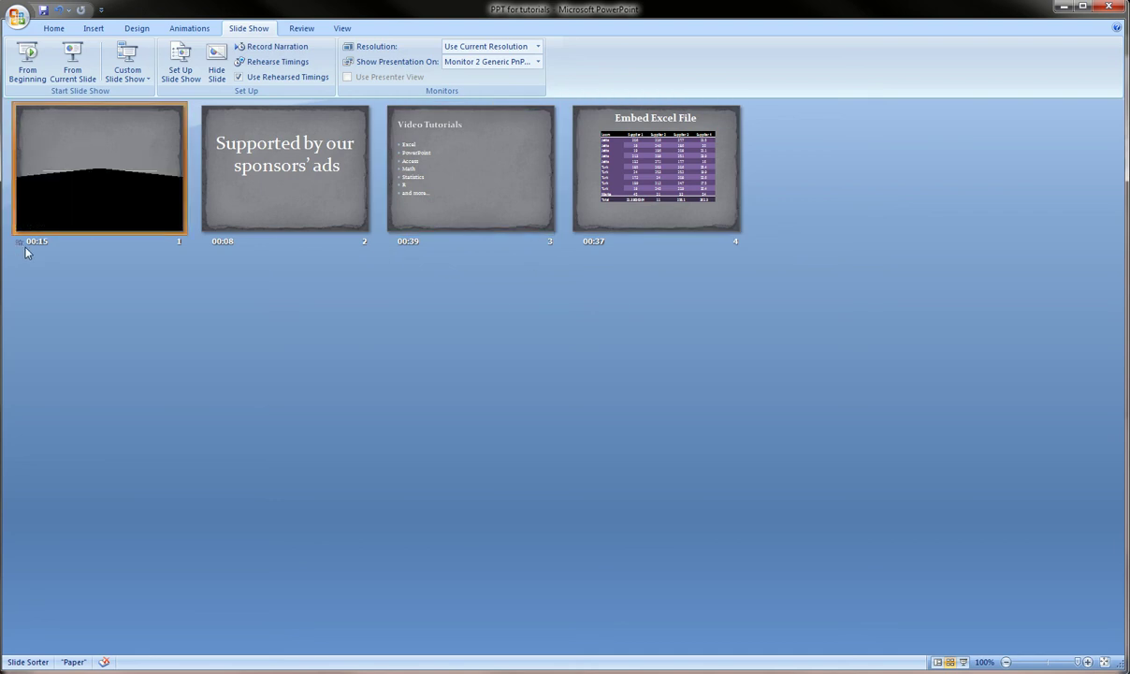
Play the show from the beginning on rehearsed timings, then advance to the supplier data table
click(101, 287)
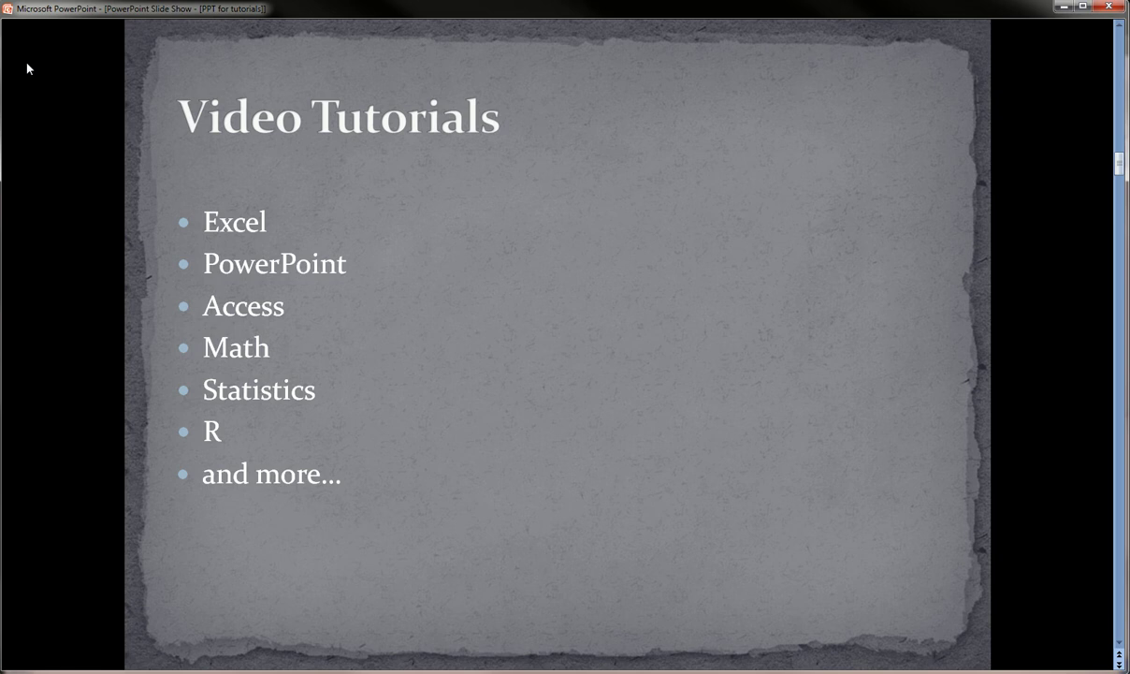
key(Right)
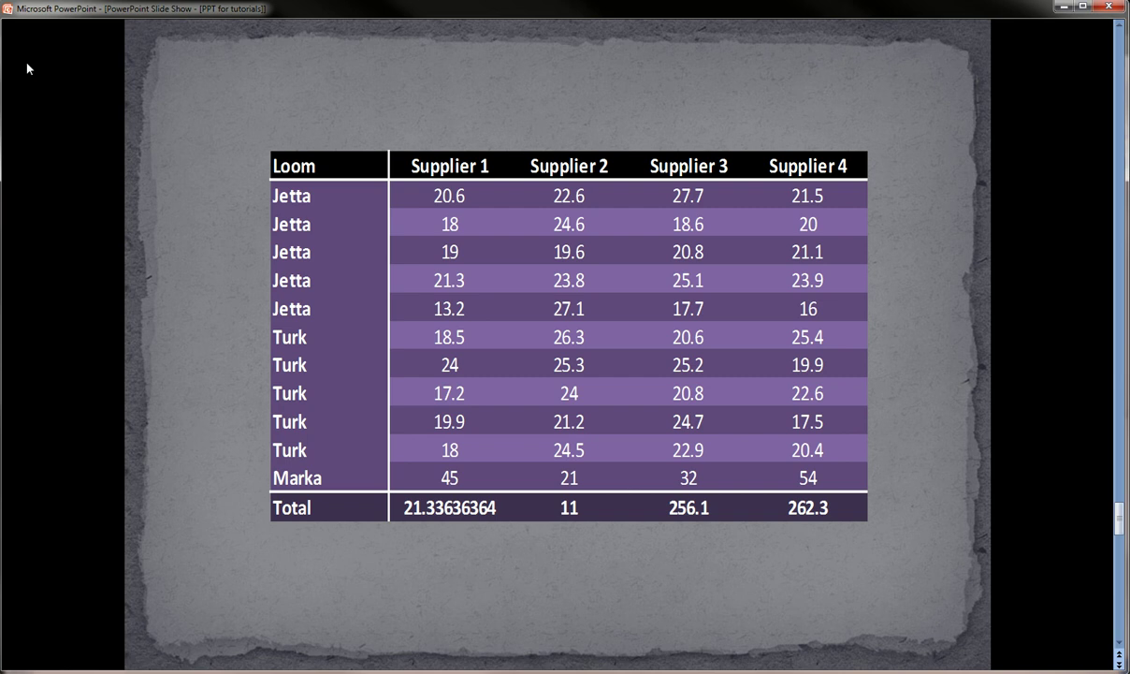
Bring in the Embed Excel File title, then move past the last slide to end the show
click(27, 67)
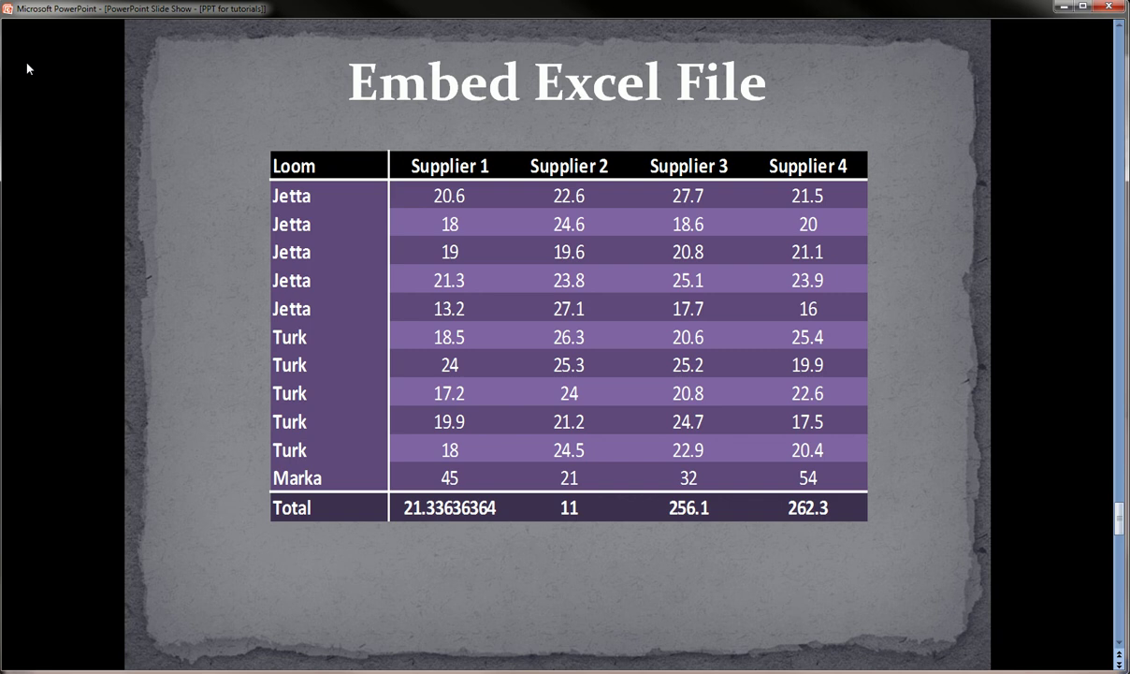
click(27, 68)
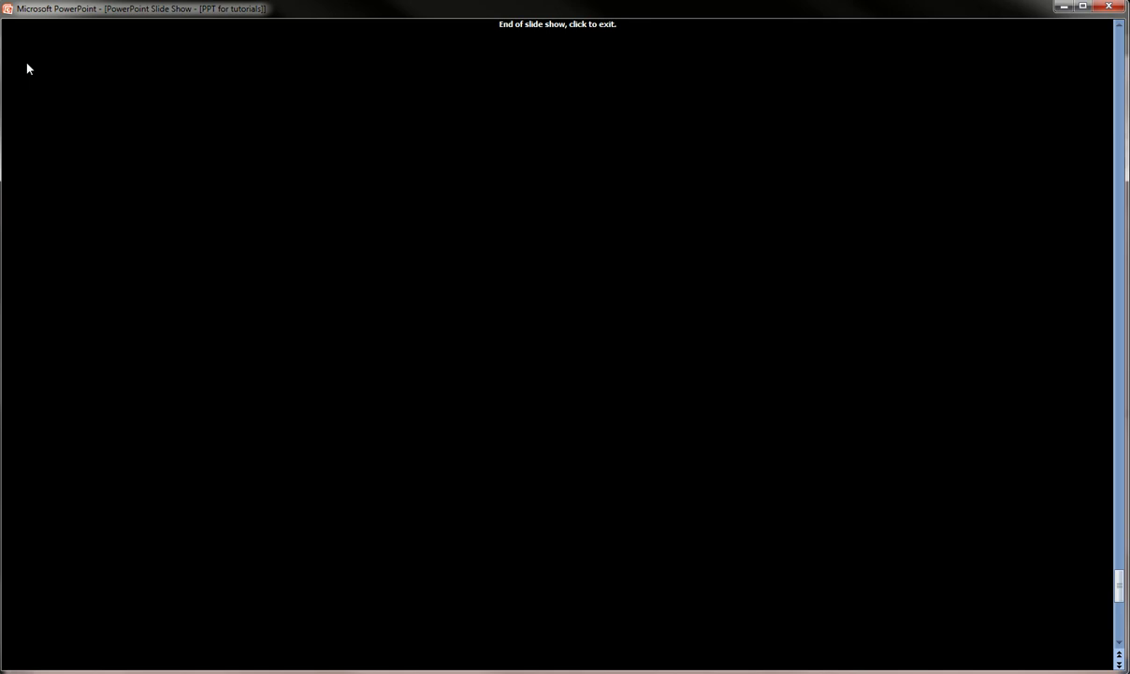
Exit the finished slide show and return to Normal view on the title slide
click(27, 68)
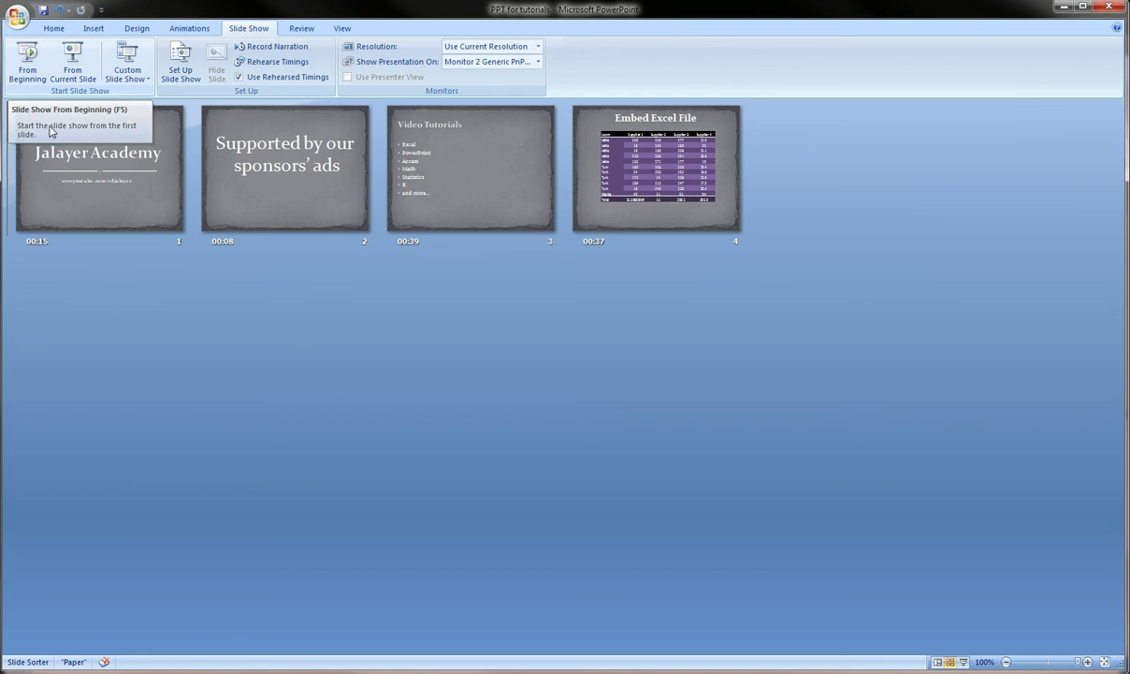
click(936, 662)
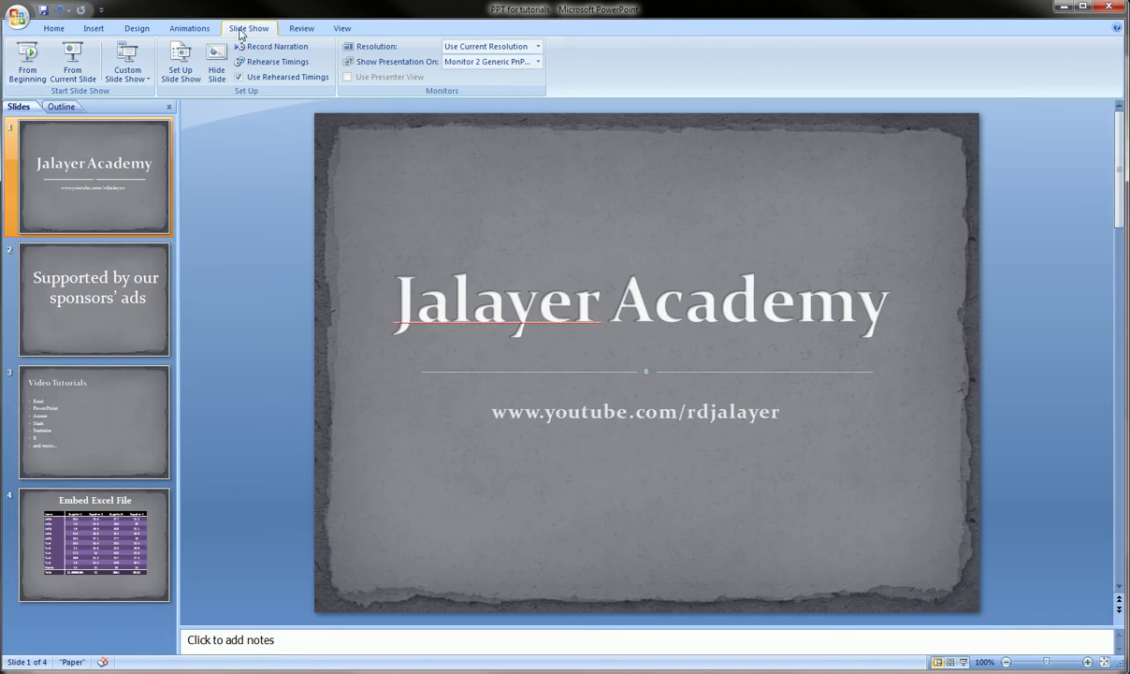
mouse_move(203, 21)
mouse_down()
mouse_move(248, 12)
mouse_move(267, 47)
mouse_move(236, 64)
mouse_move(323, 62)
mouse_move(232, 73)
mouse_move(239, 62)
mouse_up()
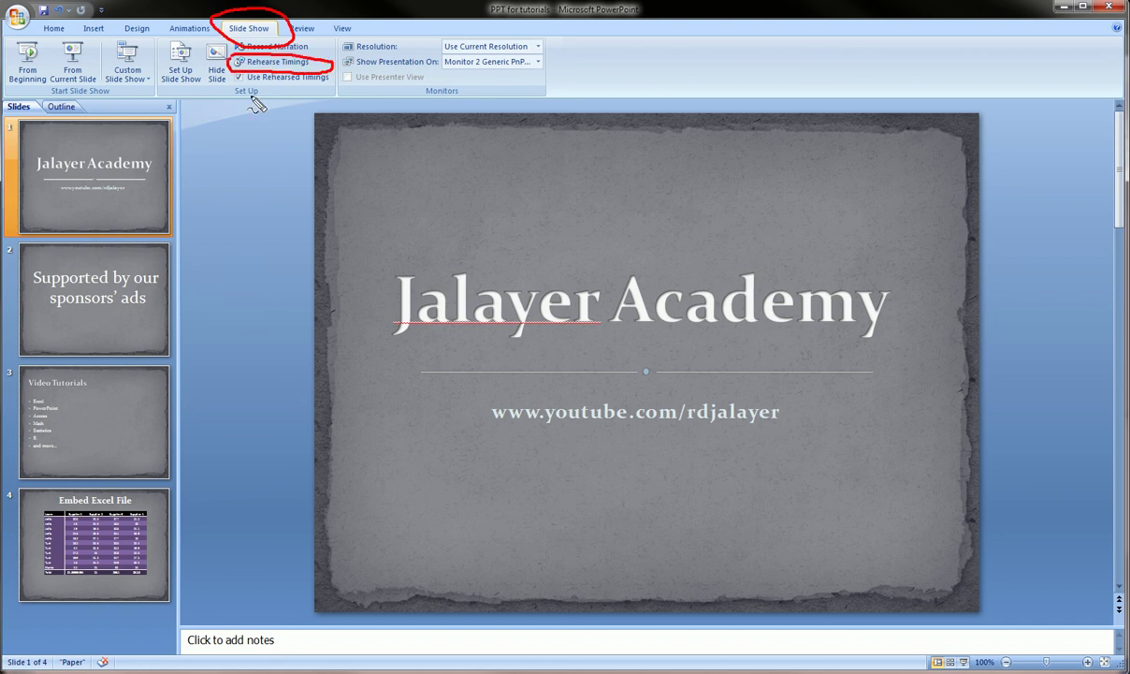